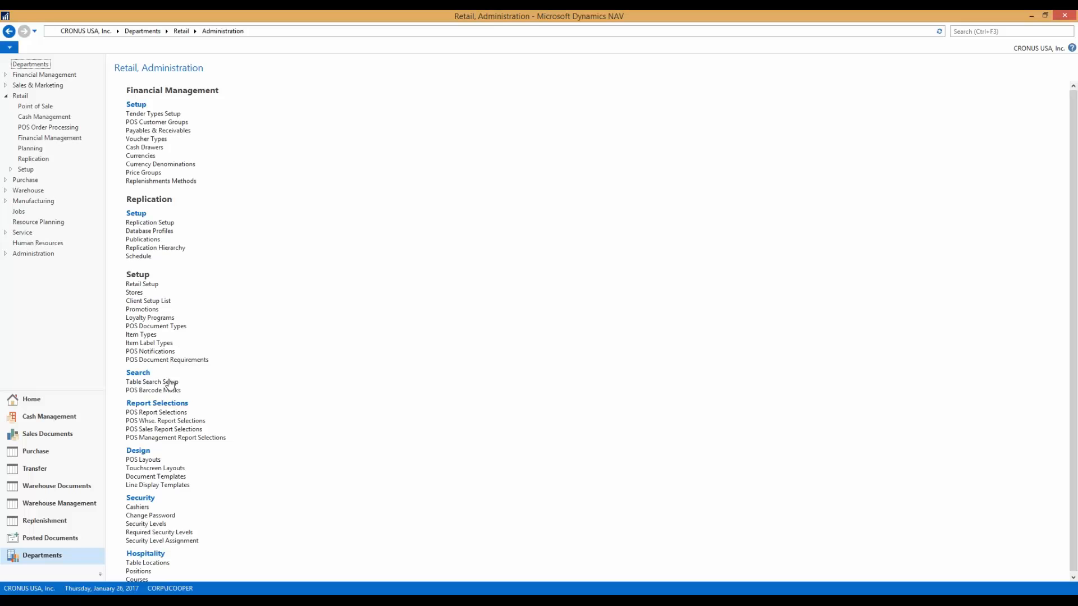
- Review the Security Levels list with the Remote Authorization allowed column widened to its full heading, and close the list
{"action": "left_click", "coordinate": [169, 524]}
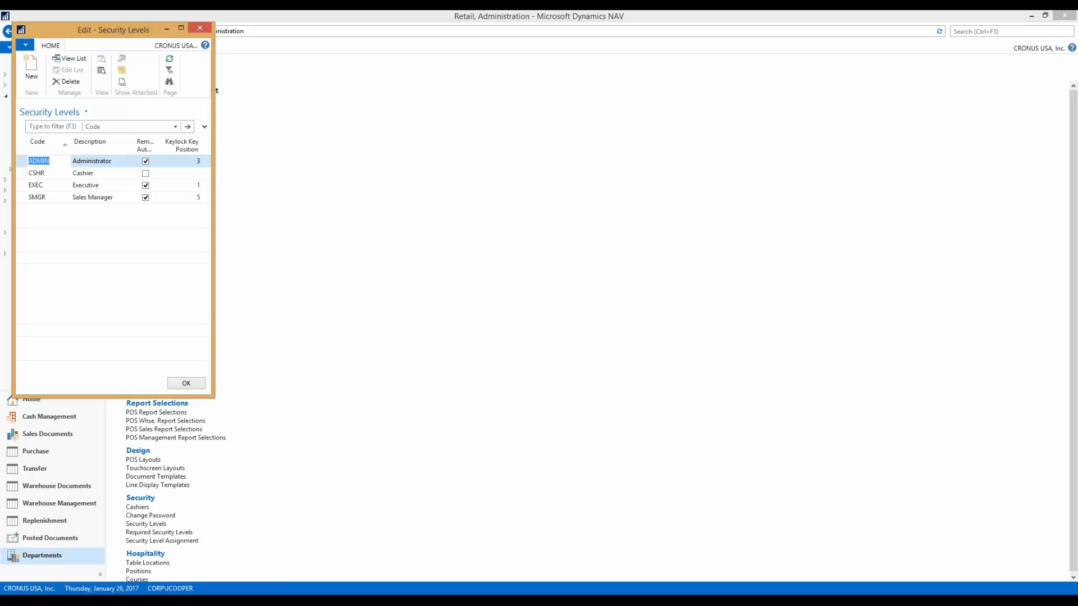
{"action": "left_click_drag", "start_coordinate": [214, 173], "coordinate": [341, 176]}
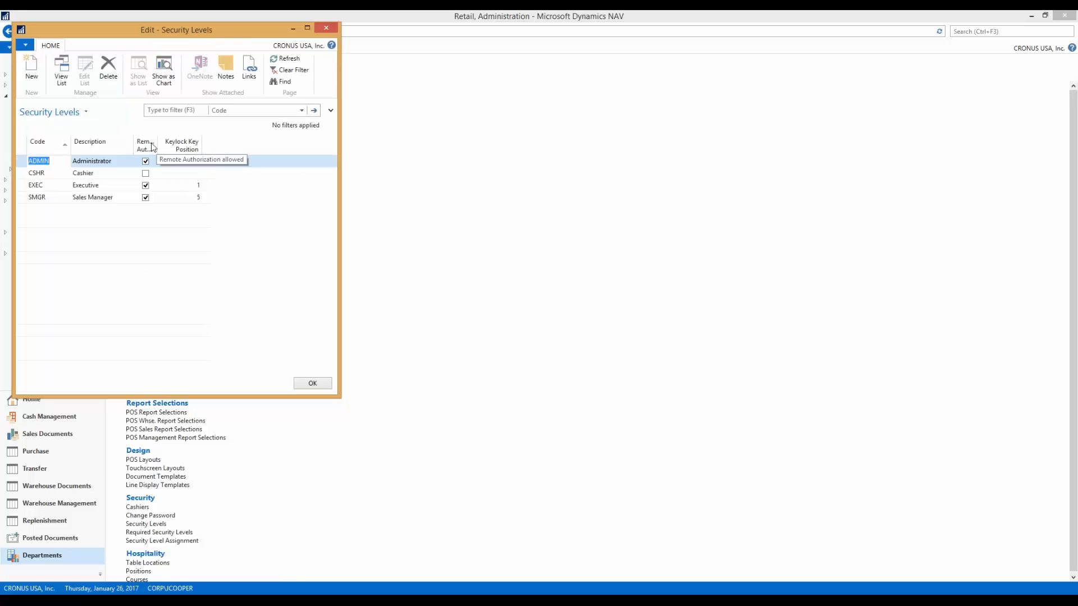
{"action": "left_click_drag", "start_coordinate": [157, 145], "coordinate": [212, 143]}
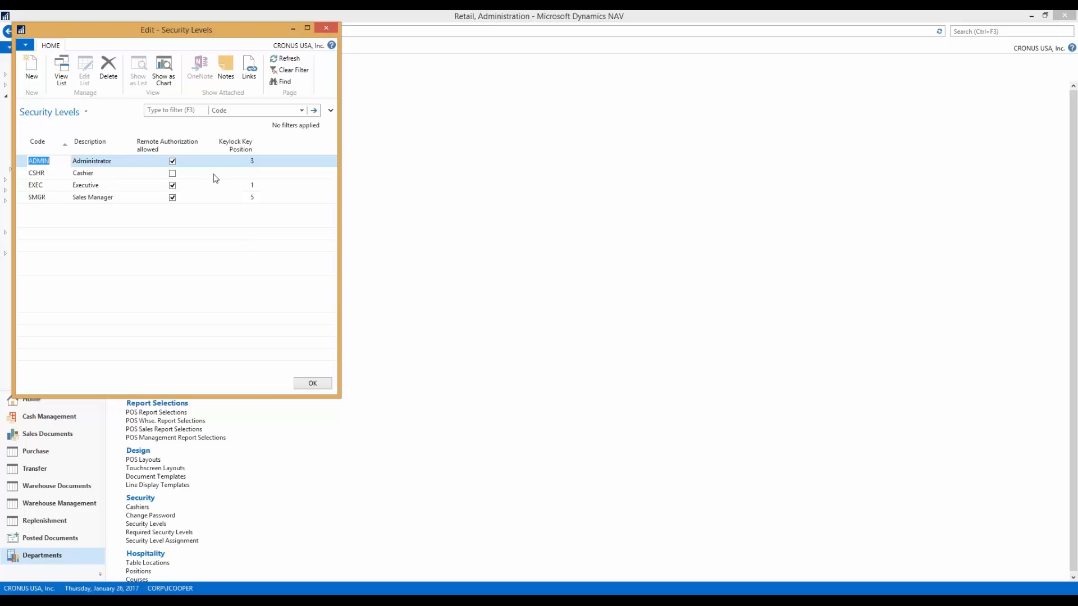
{"action": "left_click", "coordinate": [330, 29]}
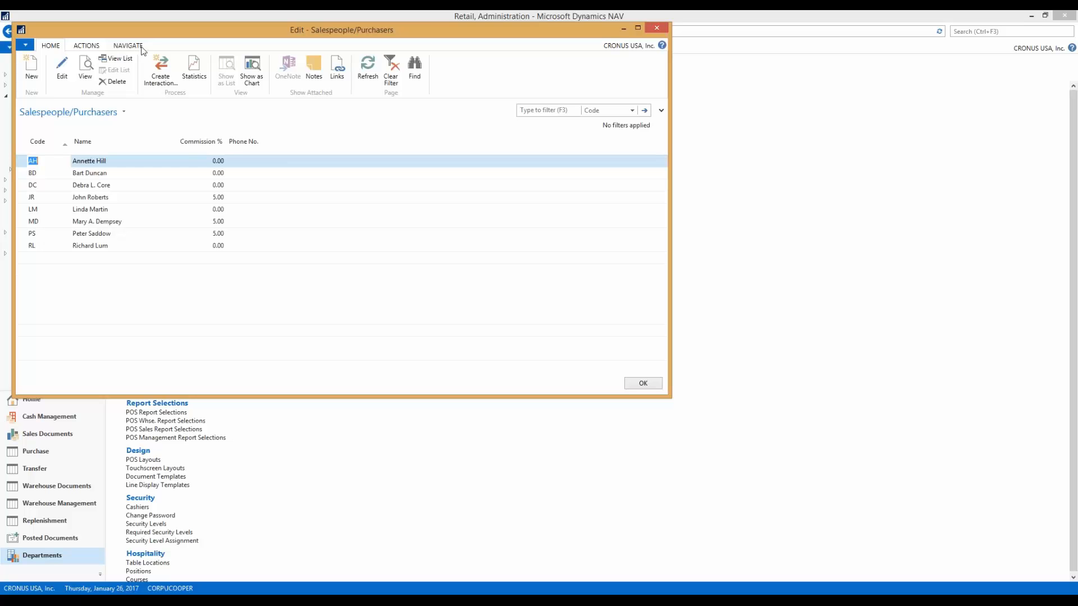
- Dismiss the out-of-memory message and relaunch the NAV 2016 - RTC client
{"action": "left_click", "coordinate": [136, 47]}
{"action": "key", "text": "alt+Tab"}
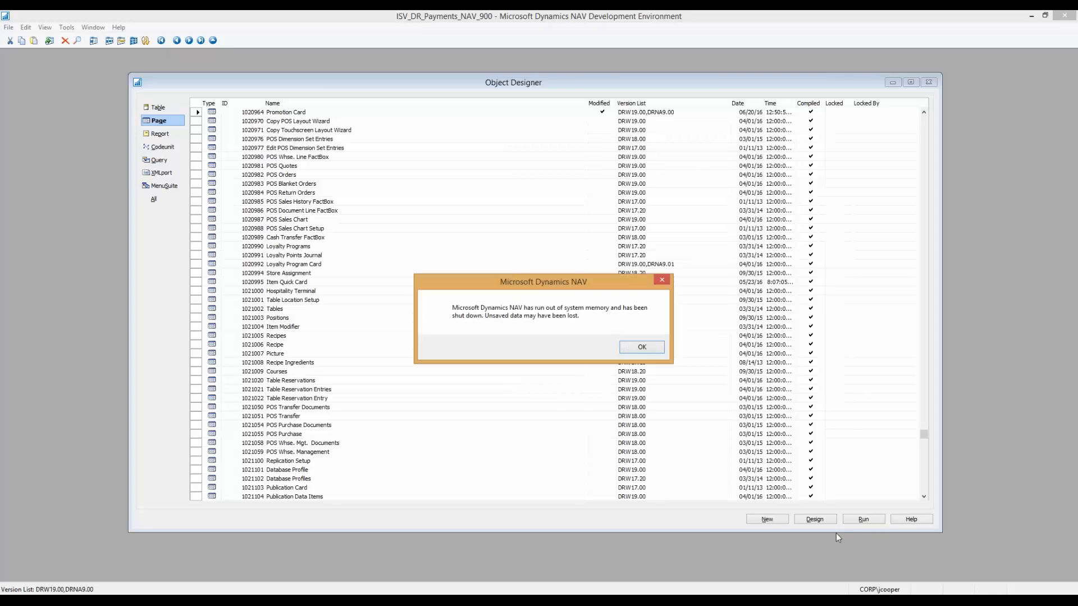
{"action": "left_click", "coordinate": [642, 348]}
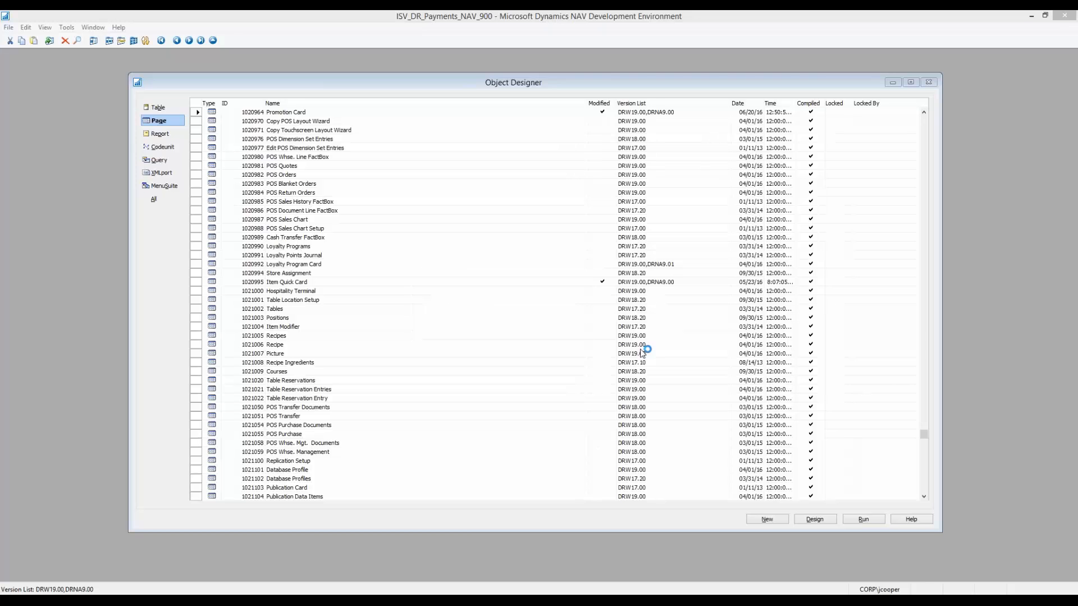
{"action": "left_click", "coordinate": [933, 601]}
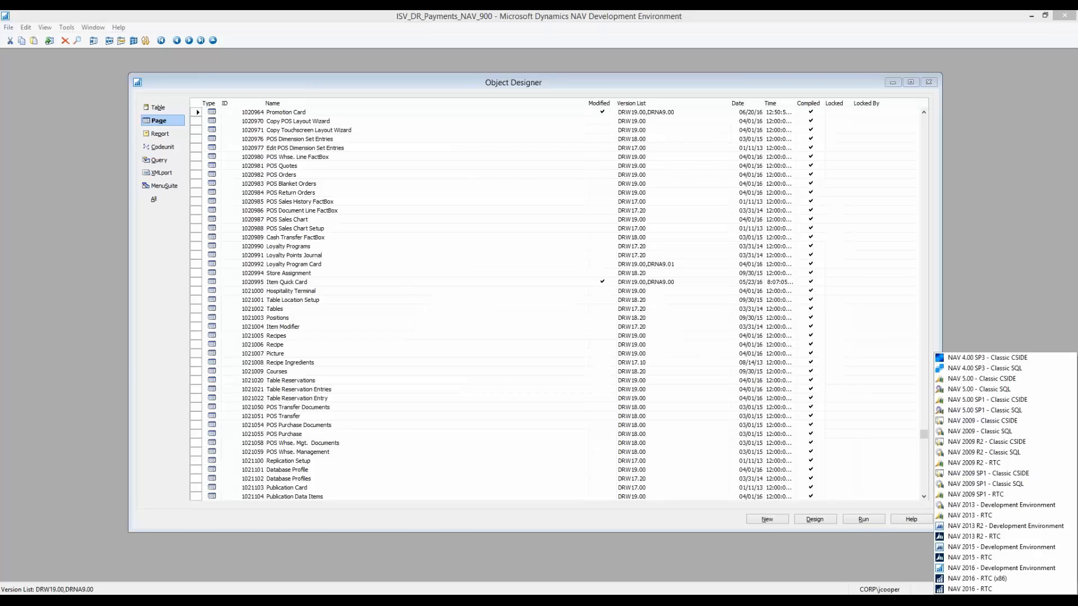
{"action": "left_click", "coordinate": [1009, 589]}
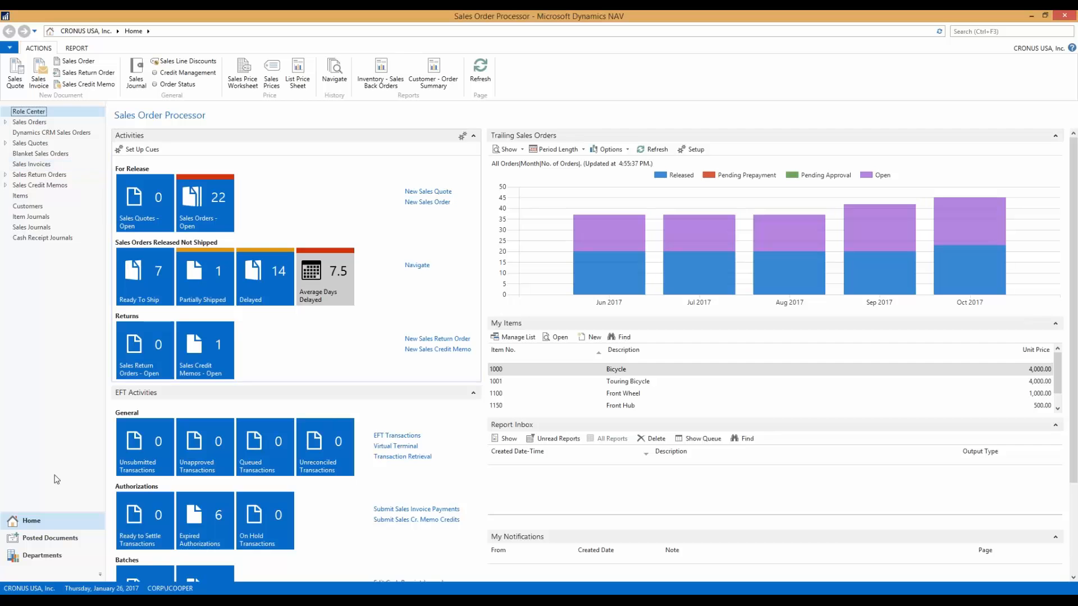
- Switch the server connection to the isv_dr_payments address on cl-nav3.corp.chargelogic.com:7046 for CRONUS USA, Inc
{"action": "left_click", "coordinate": [35, 555]}
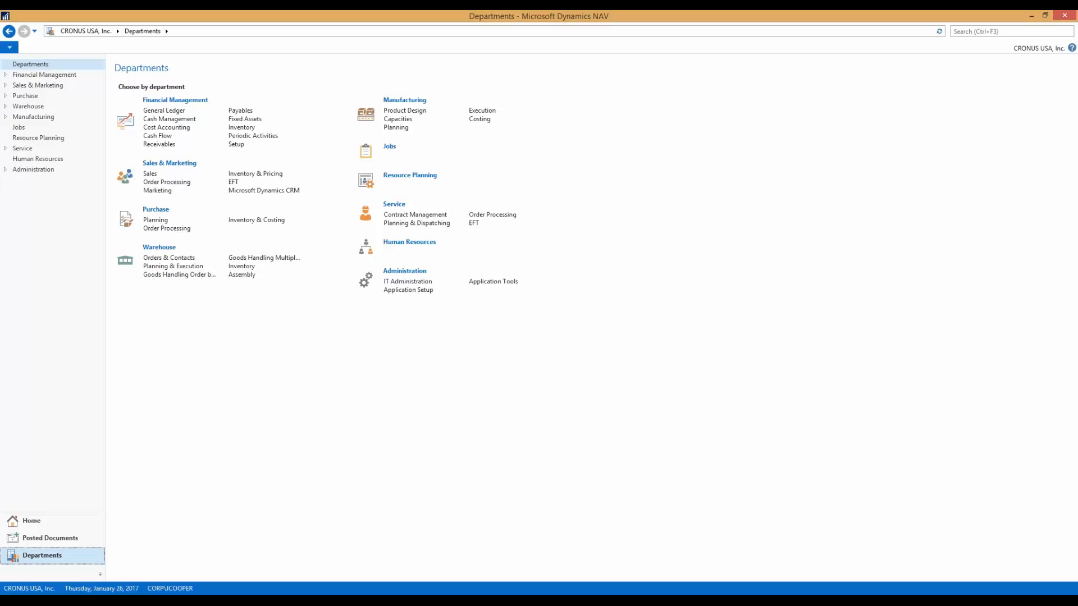
{"action": "left_click", "coordinate": [10, 47]}
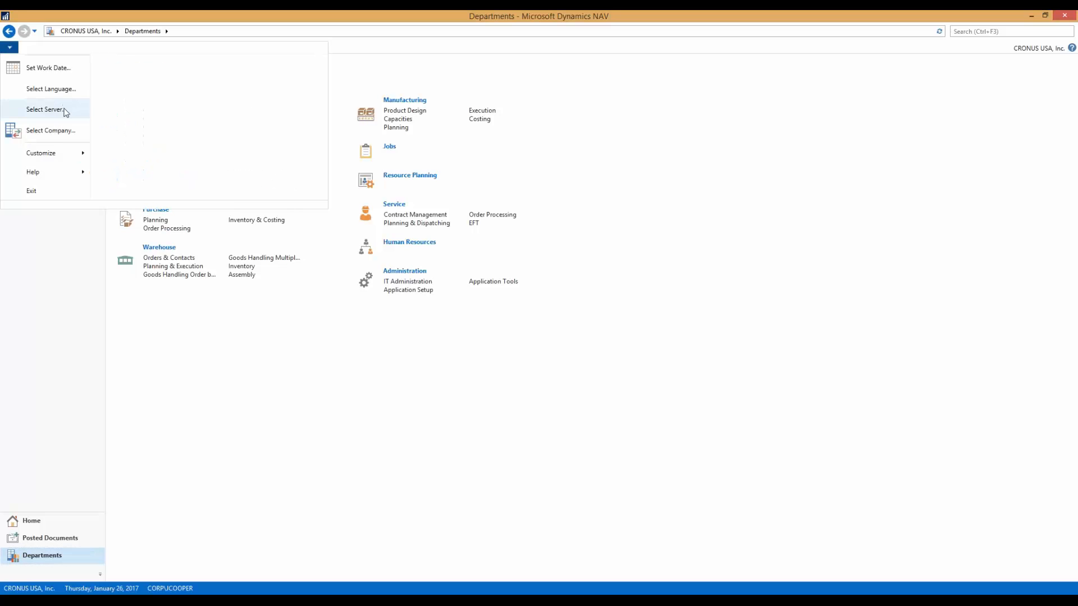
{"action": "left_click", "coordinate": [65, 112]}
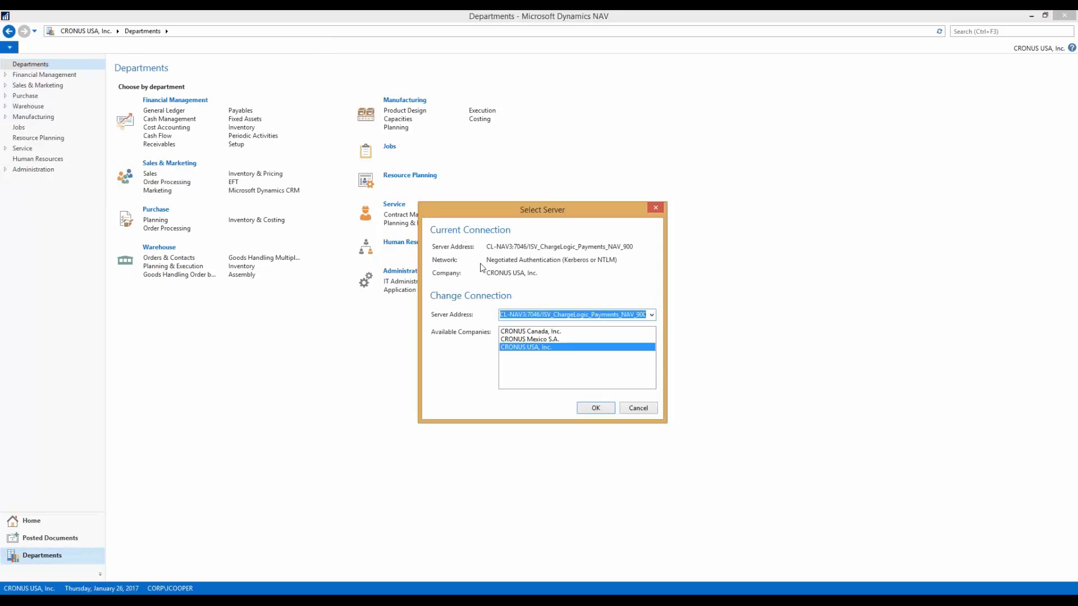
{"action": "left_click", "coordinate": [651, 316]}
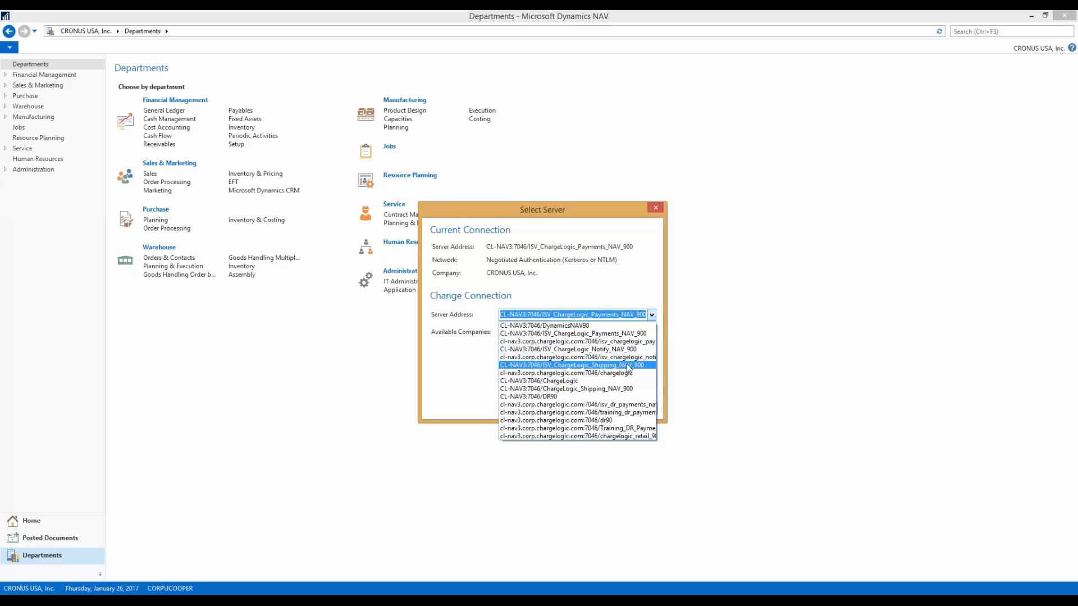
{"action": "left_click", "coordinate": [650, 408]}
{"action": "left_click", "coordinate": [596, 411]}
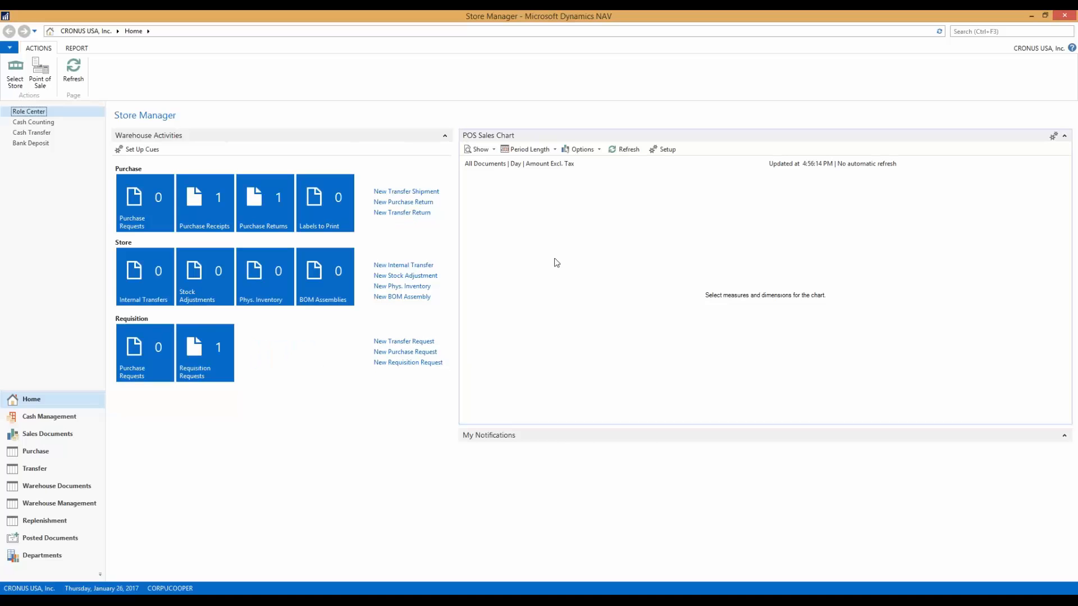
- Open the Administration page of the Retail department
{"action": "left_click", "coordinate": [41, 556]}
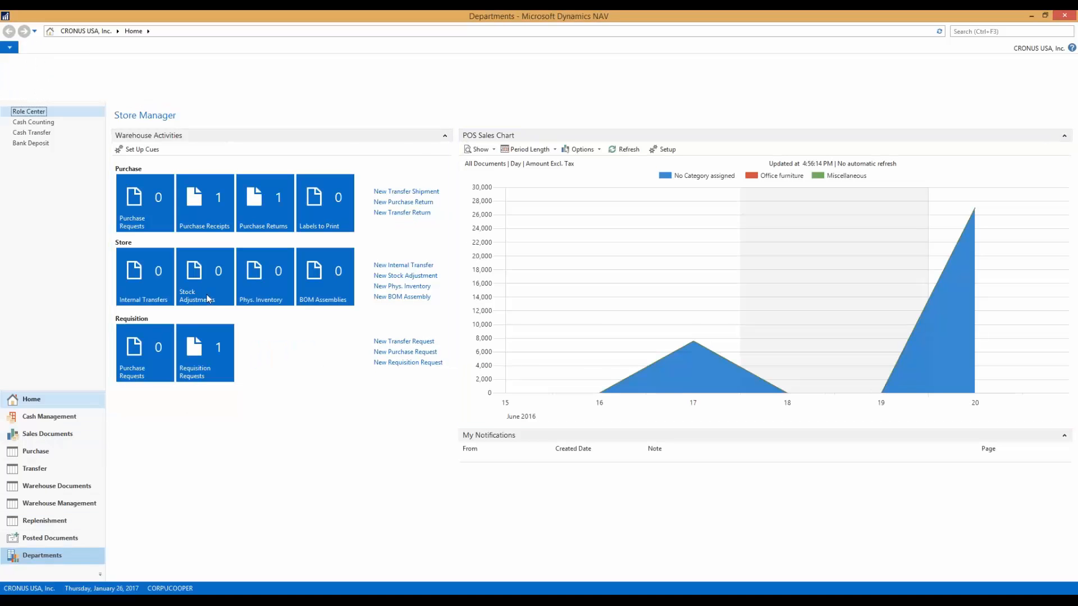
{"action": "left_click", "coordinate": [150, 209]}
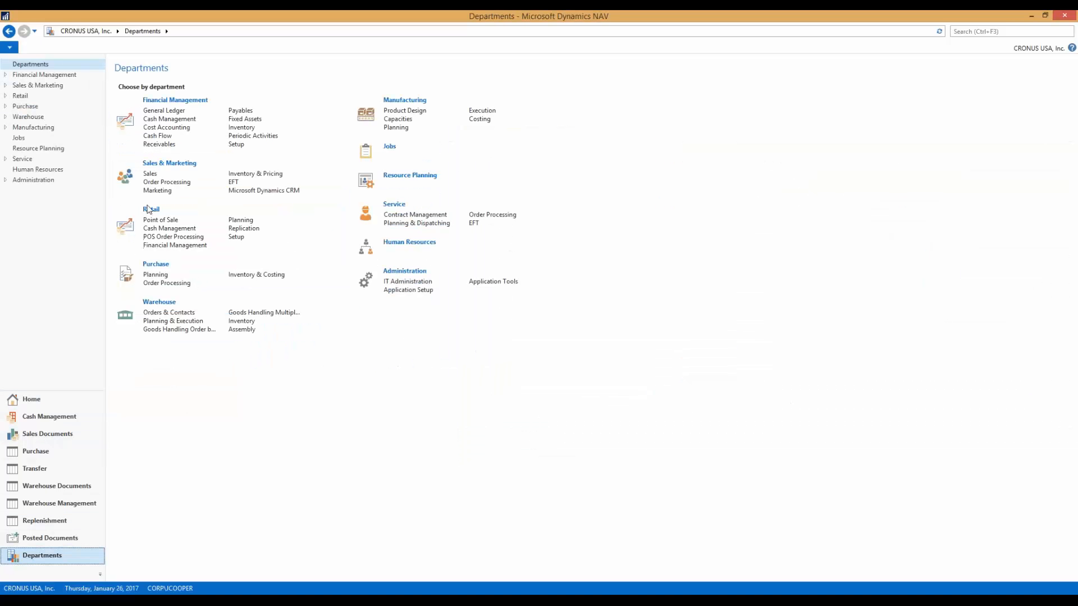
{"action": "left_click", "coordinate": [176, 256]}
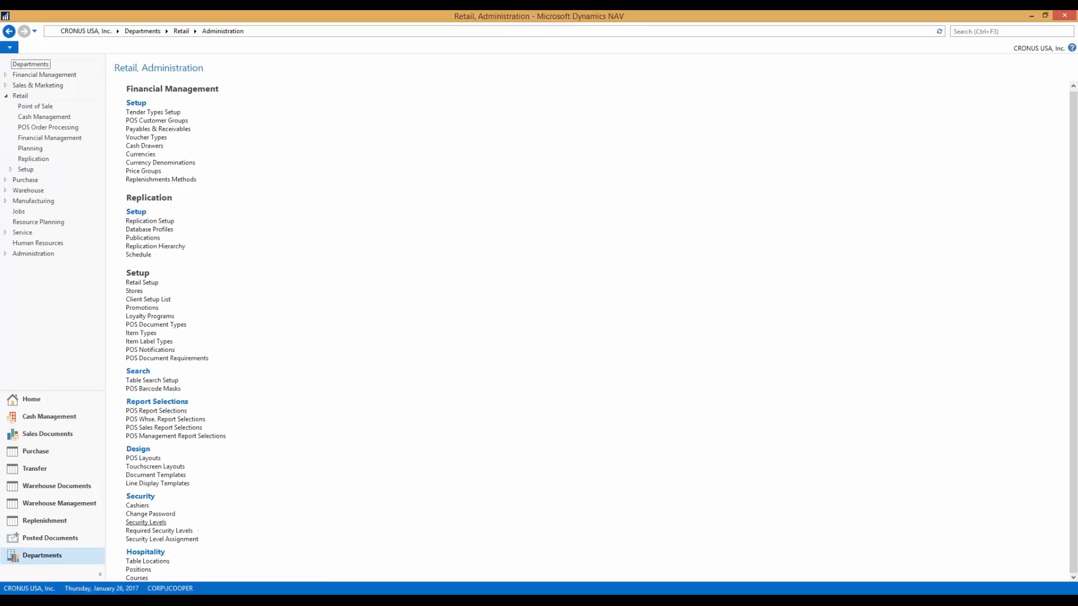
- View the security level assignments from the Cashiers list, and close both windows
{"action": "left_click", "coordinate": [223, 513]}
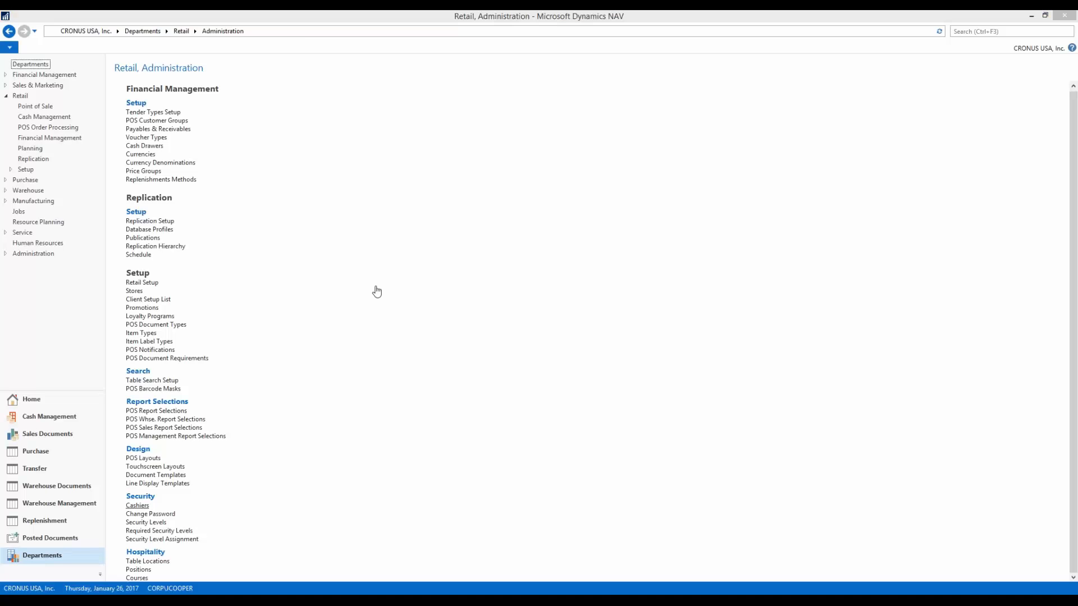
{"action": "left_click", "coordinate": [131, 50]}
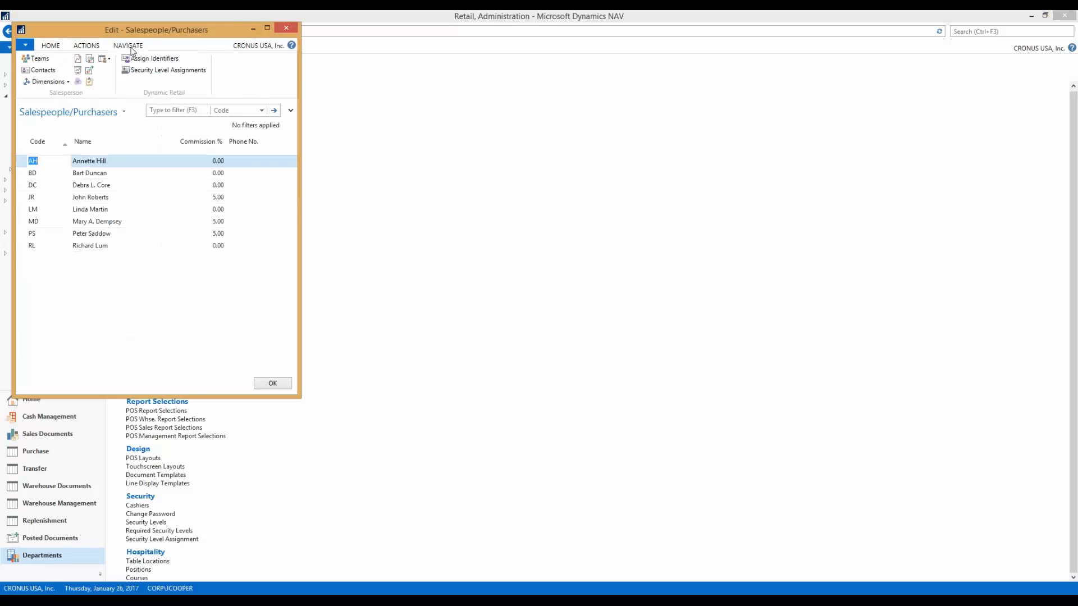
{"action": "left_click", "coordinate": [166, 70]}
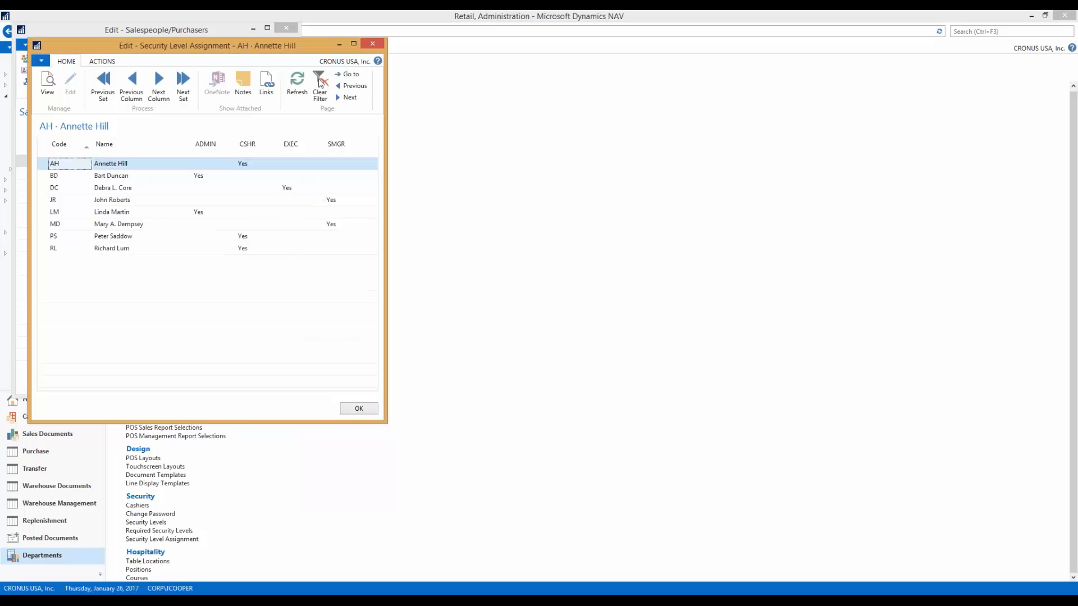
{"action": "left_click", "coordinate": [382, 44]}
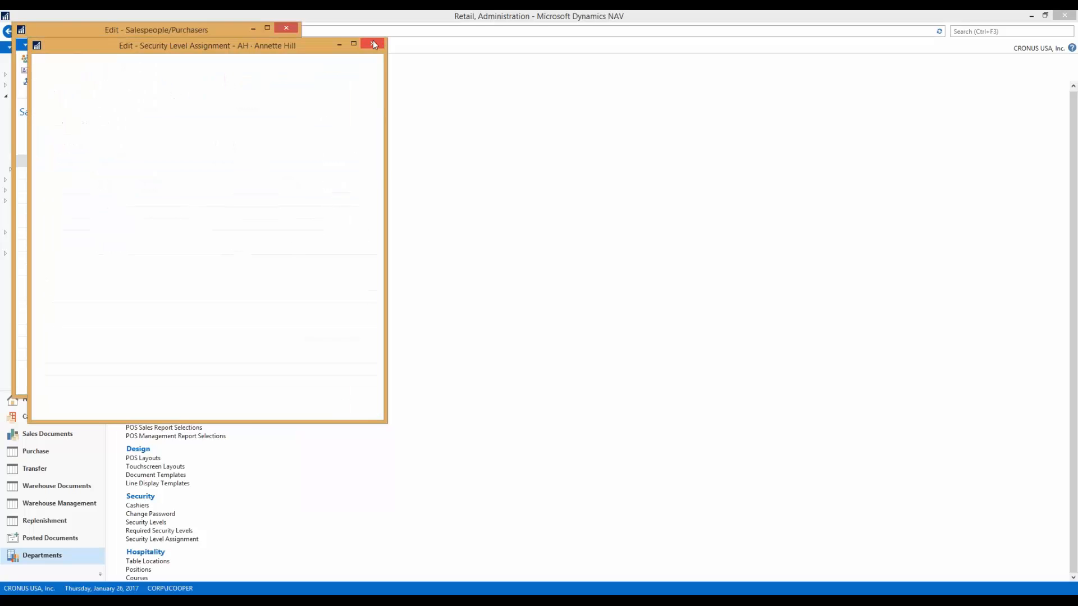
{"action": "left_click", "coordinate": [284, 28]}
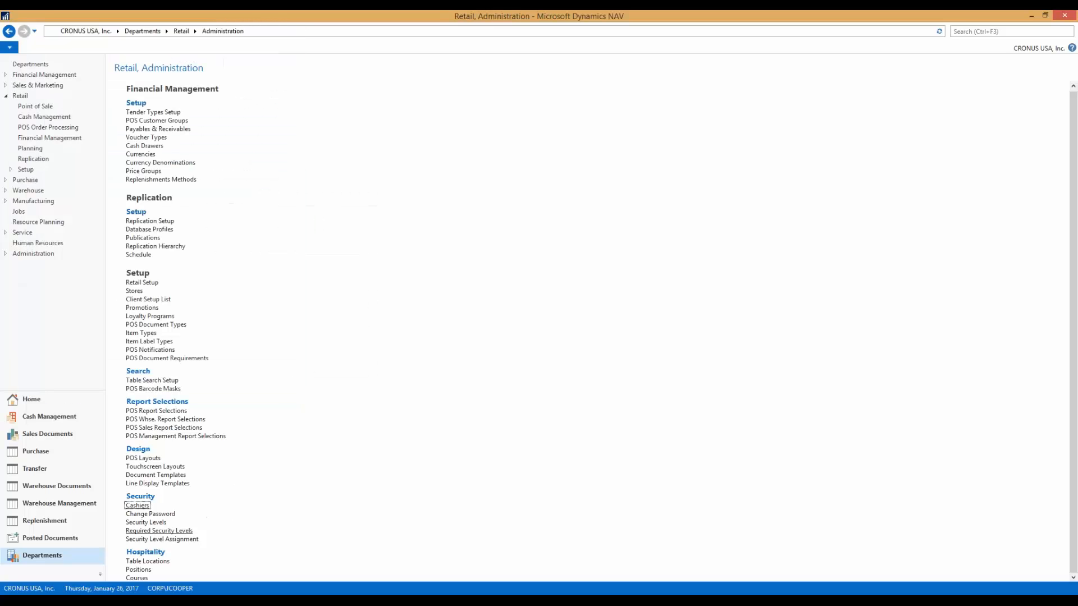
- Open the Required Security Levels in an enlarged window and review the default level codes down to the function types
{"action": "left_click", "coordinate": [184, 531]}
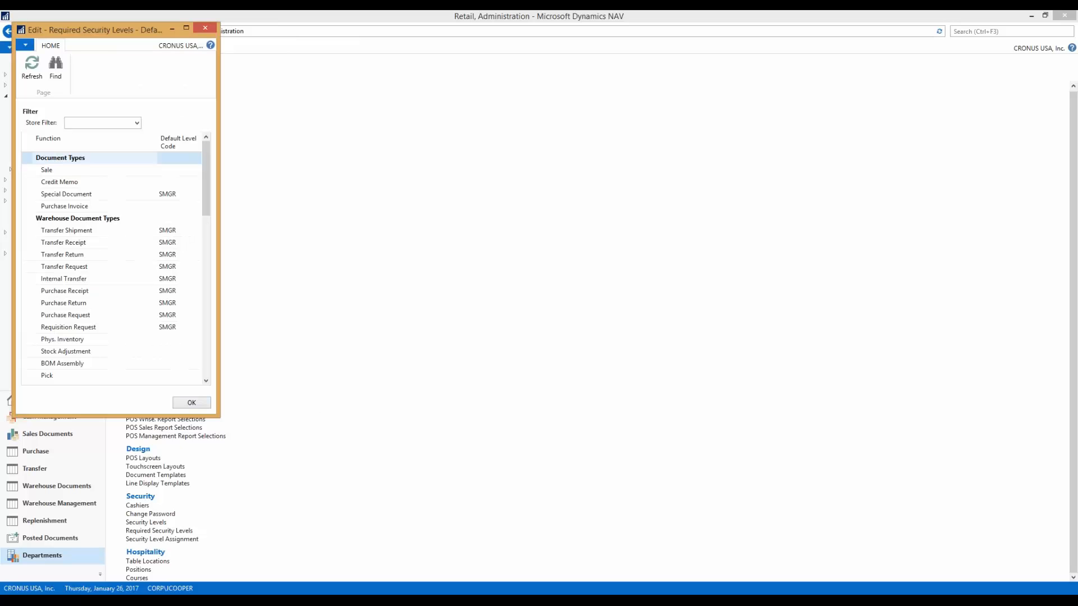
{"action": "left_click_drag", "start_coordinate": [218, 417], "coordinate": [663, 519]}
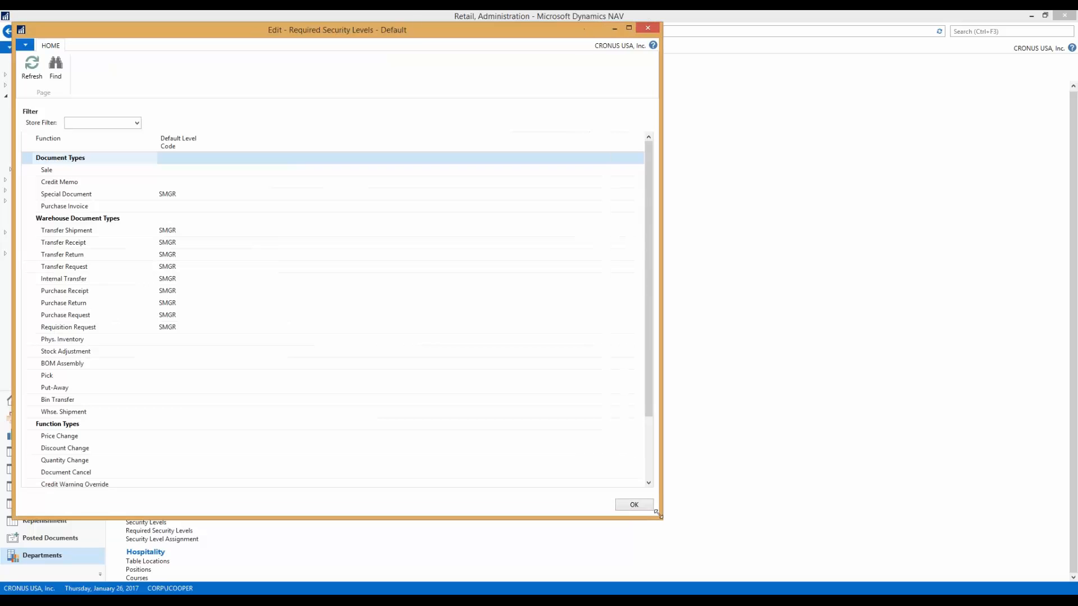
{"action": "left_click_drag", "start_coordinate": [423, 33], "coordinate": [611, 64]}
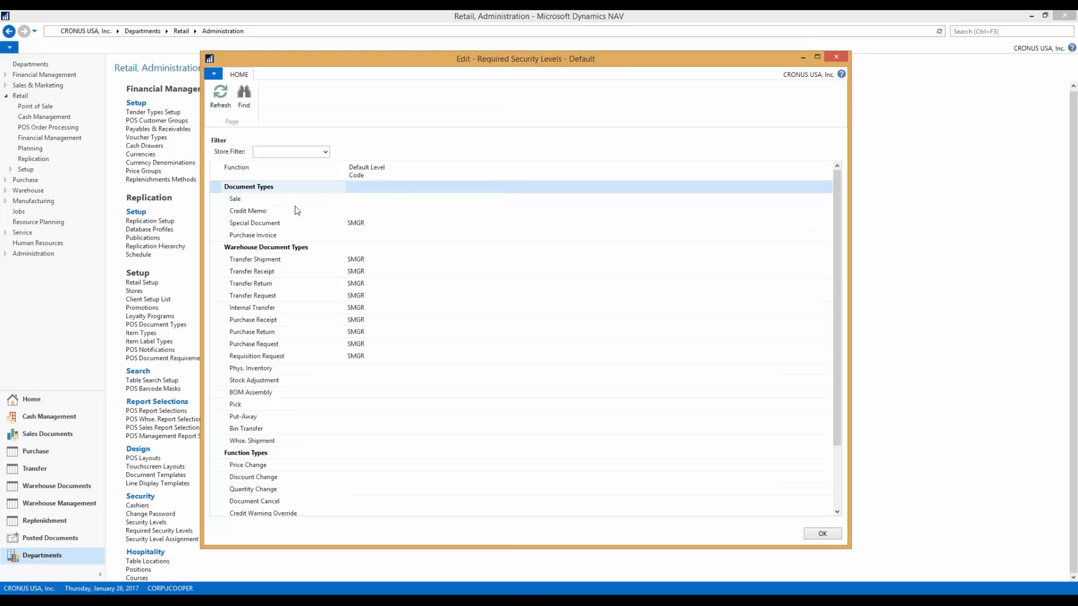
{"action": "scroll", "coordinate": [427, 236], "scroll_direction": "down", "scroll_amount": 3}
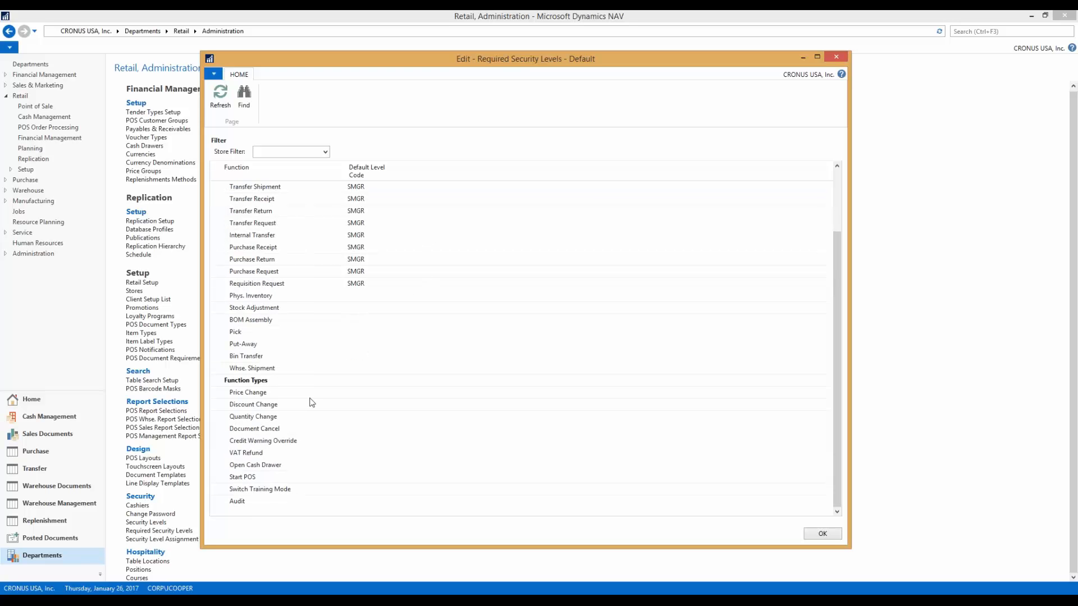
- View the security level codes available as the default level for the Price Change function
{"action": "left_click", "coordinate": [246, 393]}
{"action": "left_click", "coordinate": [373, 396]}
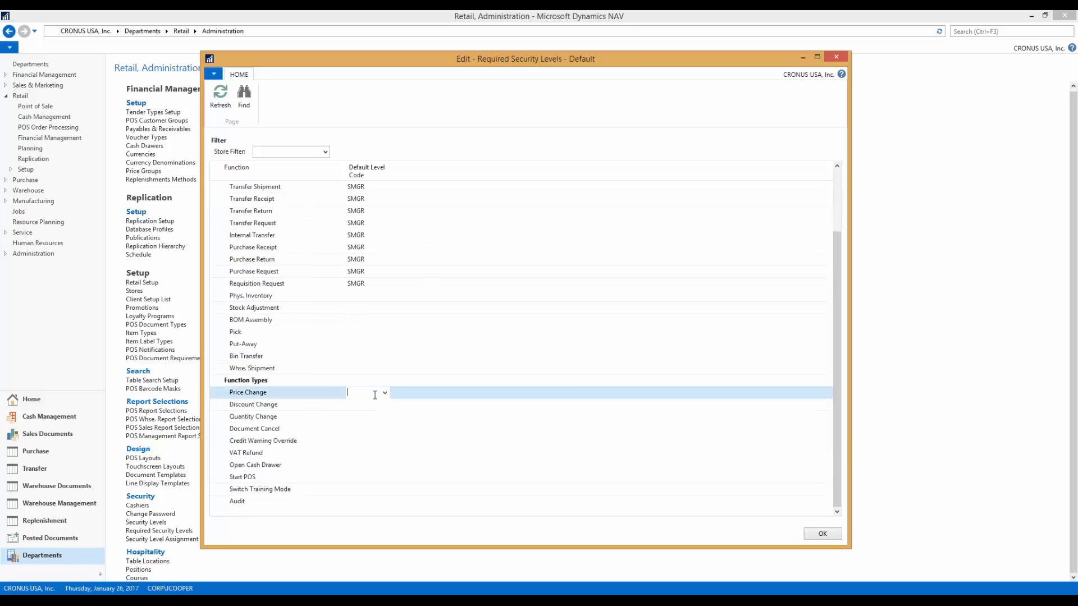
{"action": "left_click", "coordinate": [385, 393]}
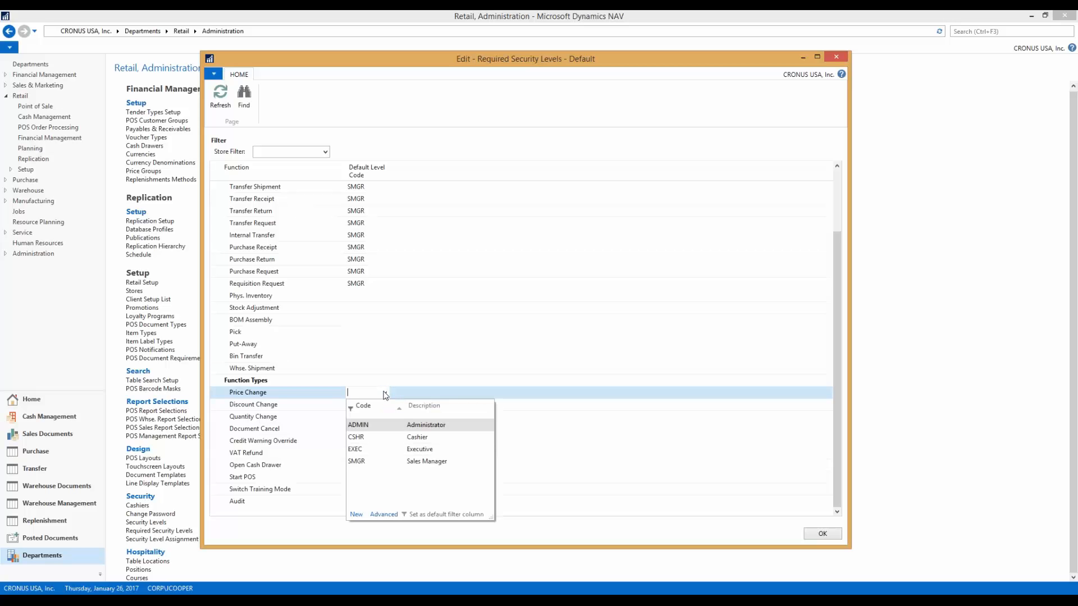
{"action": "left_click", "coordinate": [385, 394]}
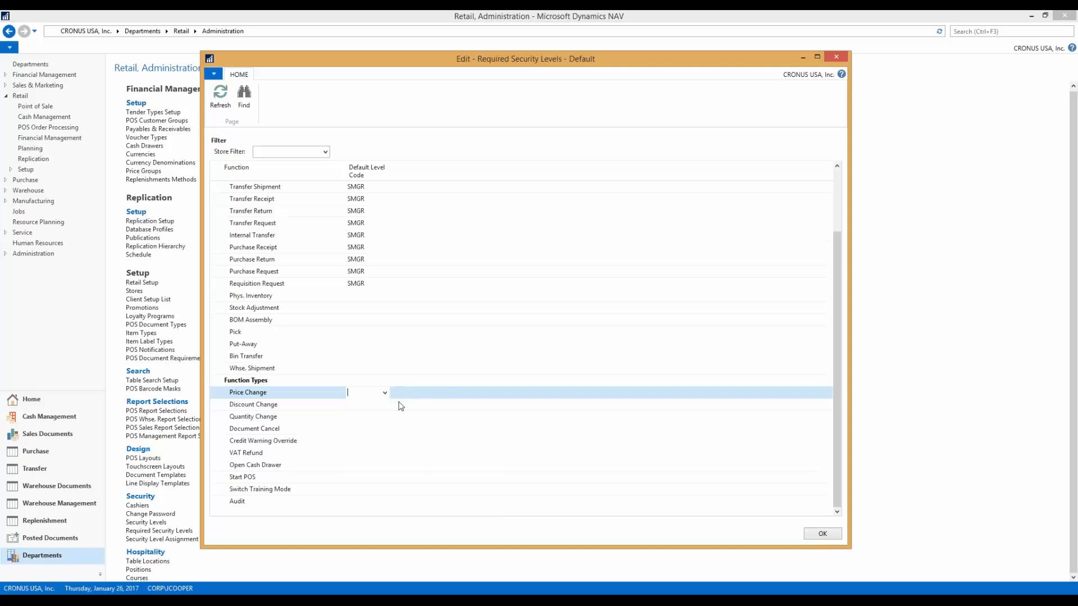
- Try SMGR as the default level for Discount Change, clear it again and close the required security levels
{"action": "left_click", "coordinate": [385, 405]}
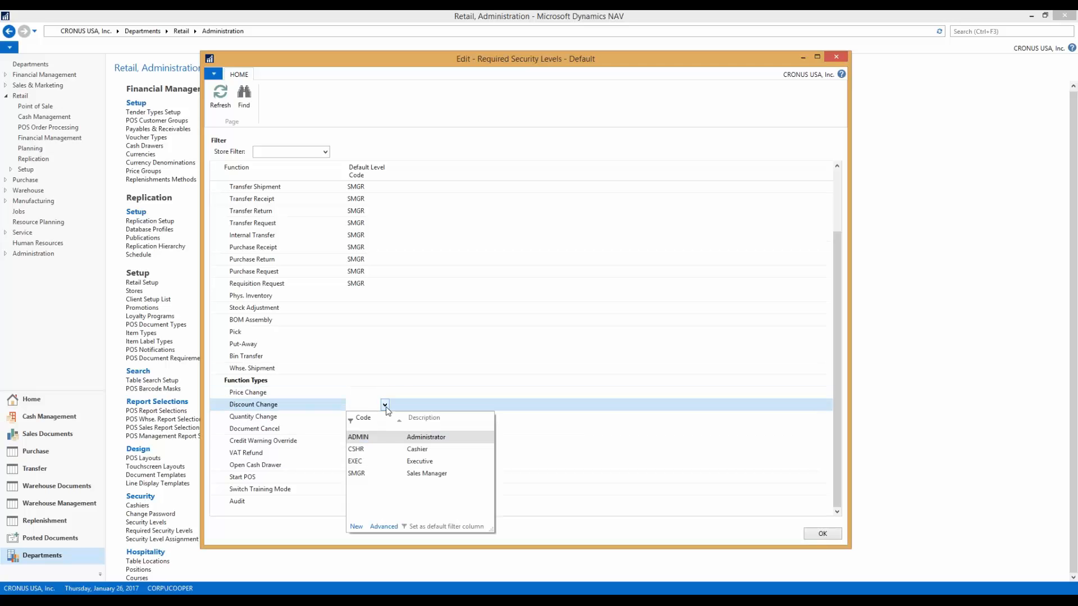
{"action": "left_click", "coordinate": [356, 473]}
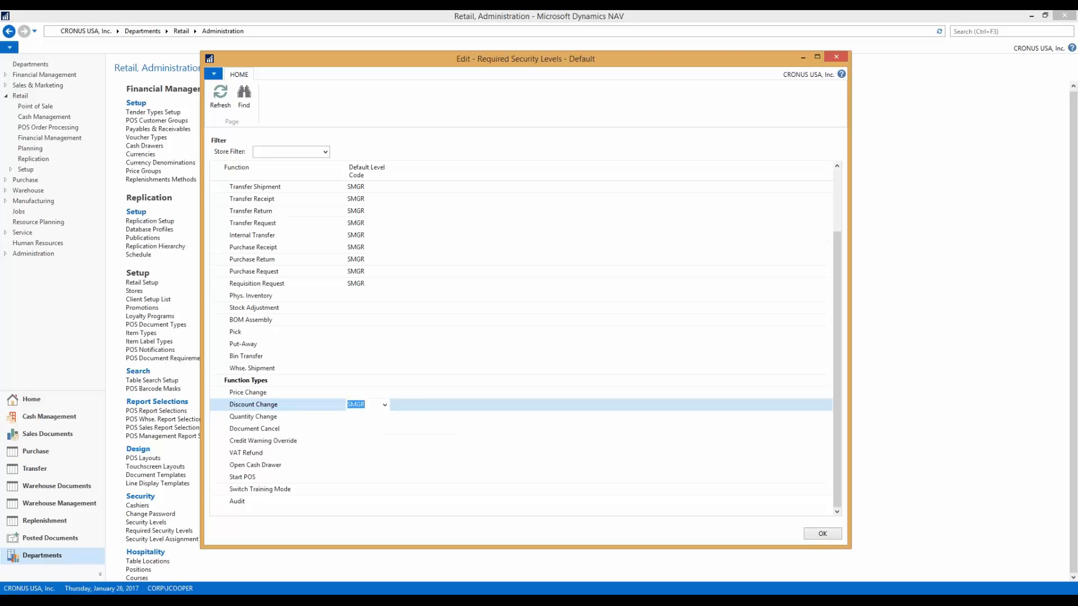
{"action": "key", "text": "BackSpace"}
{"action": "scroll", "coordinate": [440, 324], "scroll_direction": "up", "scroll_amount": 2}
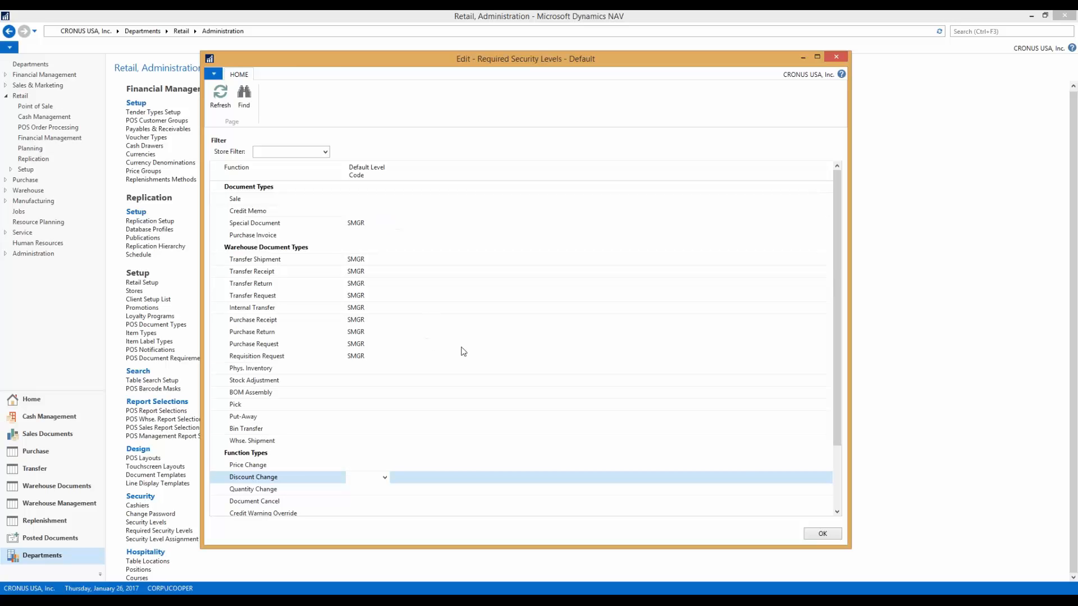
{"action": "left_click", "coordinate": [825, 535]}
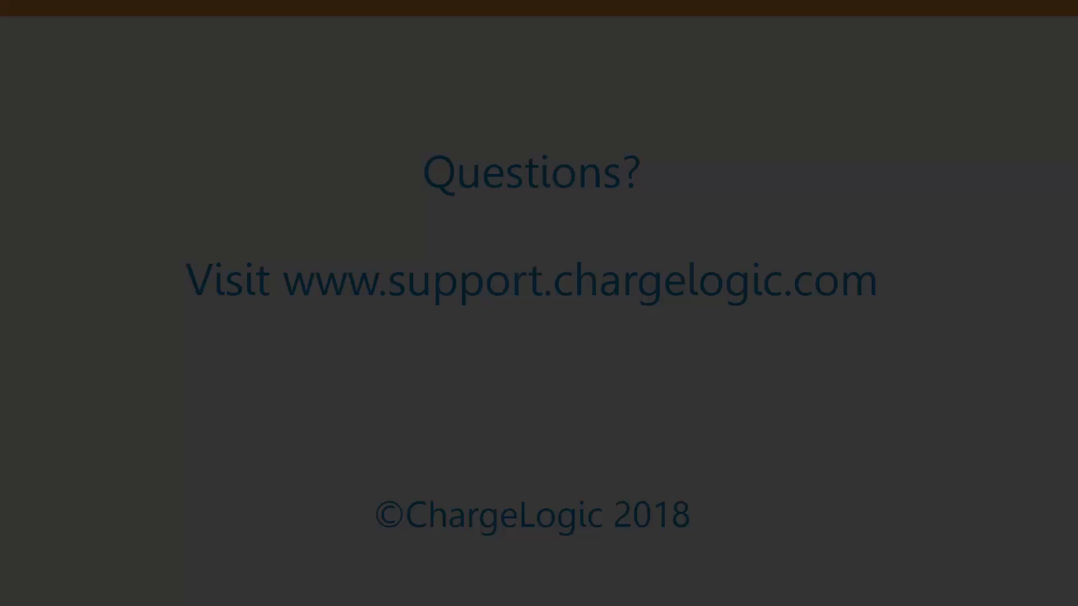